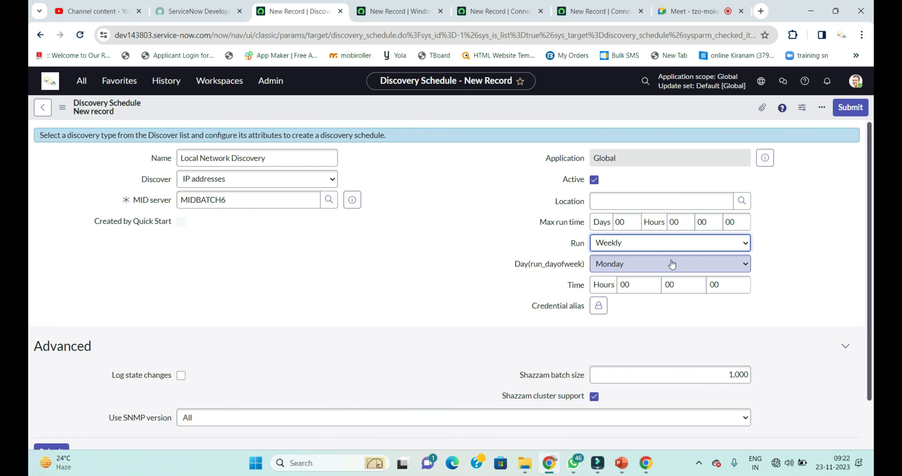
Set the Local Network Discovery schedule to run On Demand, keeping IP addresses as the discovery type.
click(658, 243)
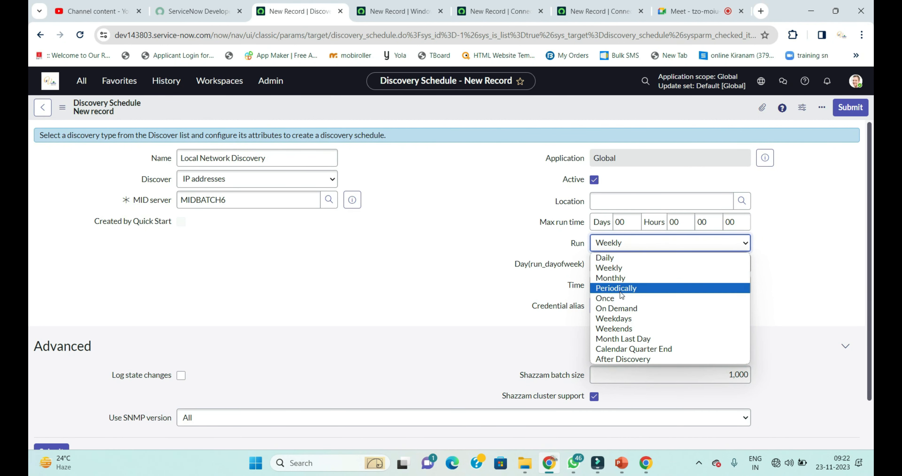
click(618, 309)
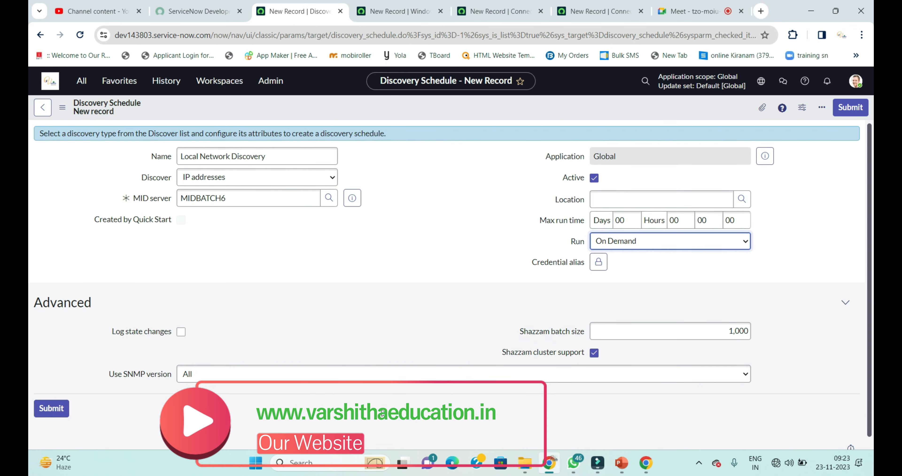
scroll(383, 414, down, 1)
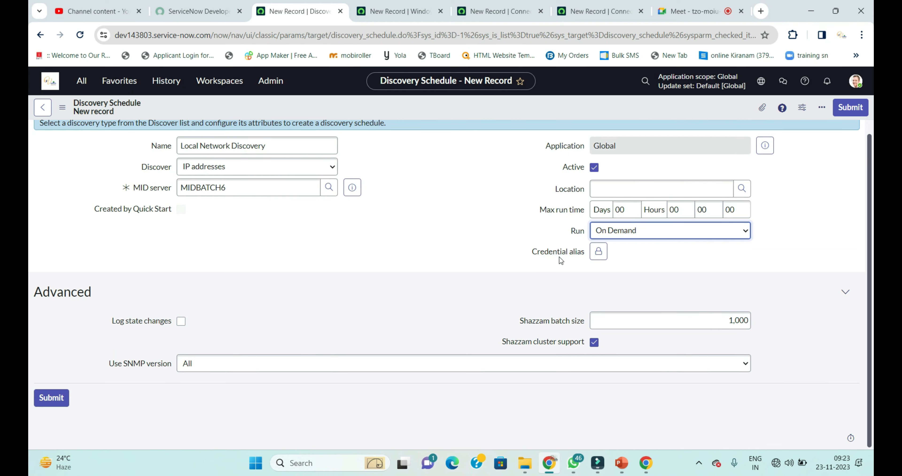
scroll(451, 216, up, 1)
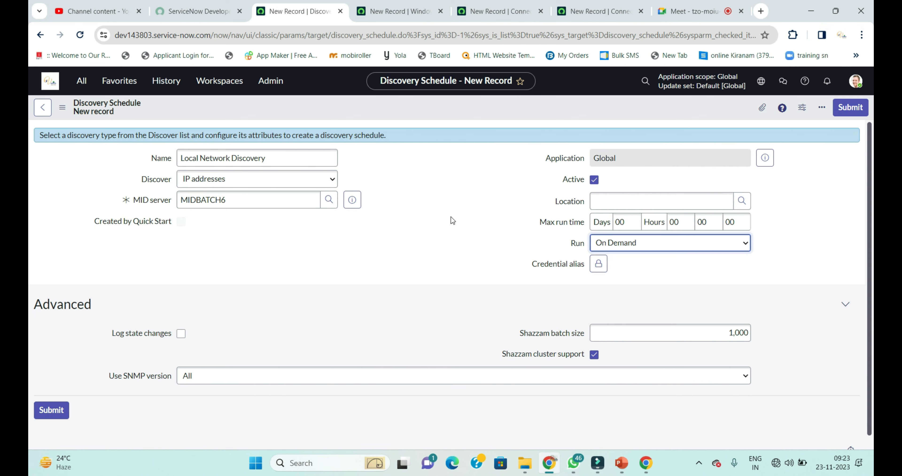
click(315, 184)
click(419, 163)
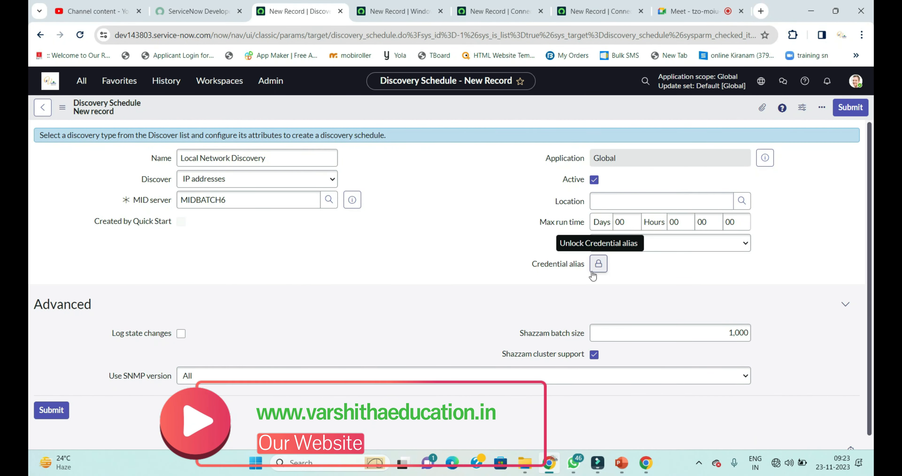
Look up the available connection and credential aliases for the schedule's Credential alias field, and close the lookup without choosing one.
click(598, 265)
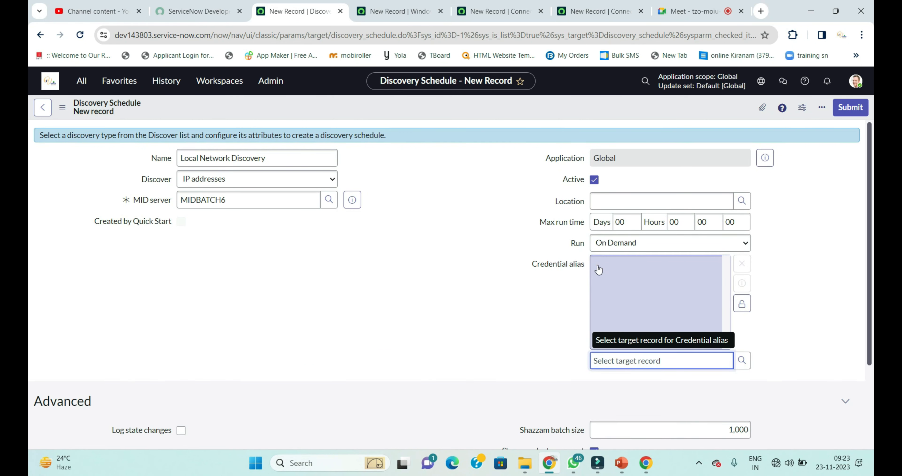
click(743, 360)
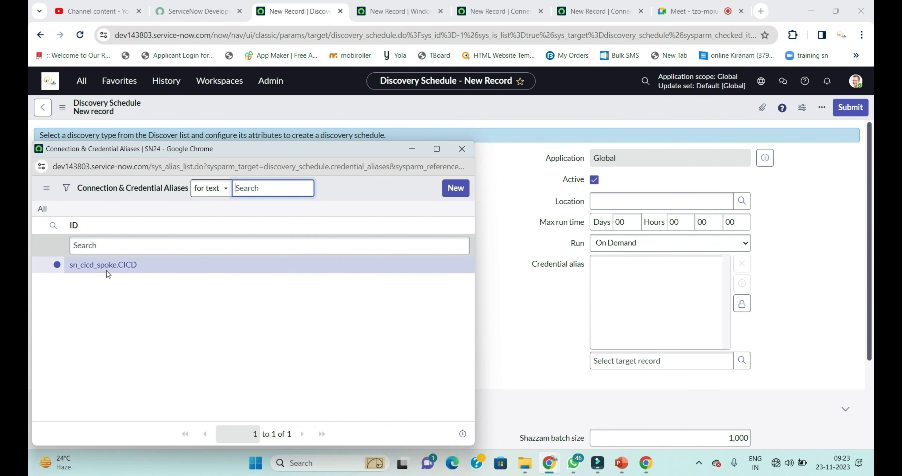
click(461, 152)
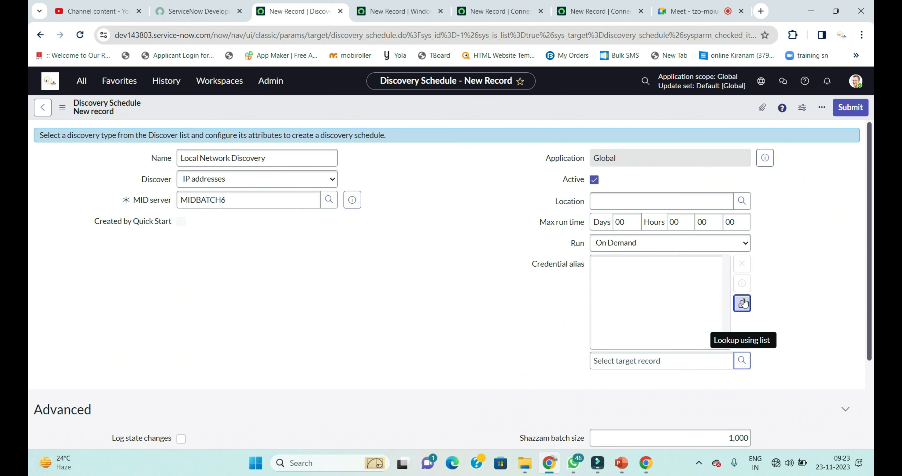
click(742, 304)
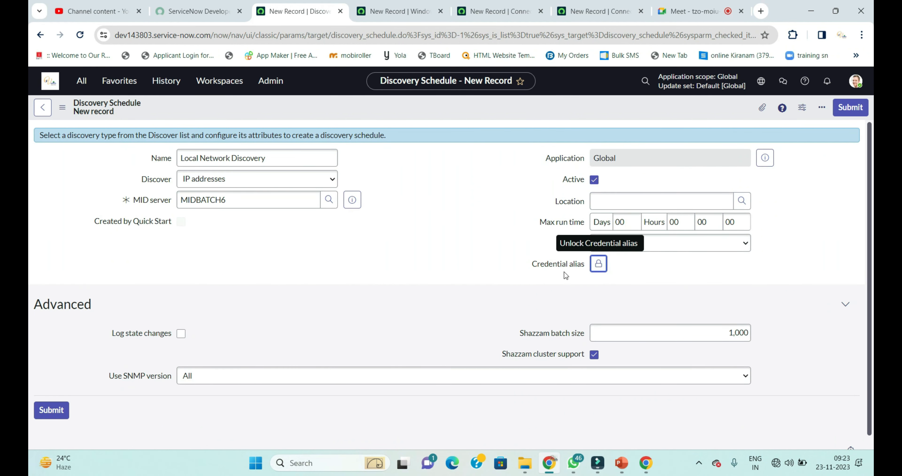
Enable Log state changes for the discovery schedule and save the record, staying on its form.
mouse_move(536, 269)
scroll(637, 283, down, 1)
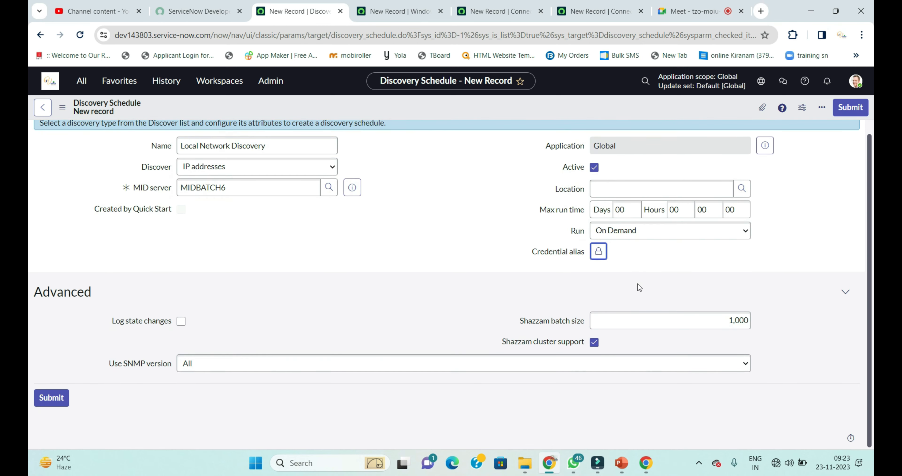
click(181, 323)
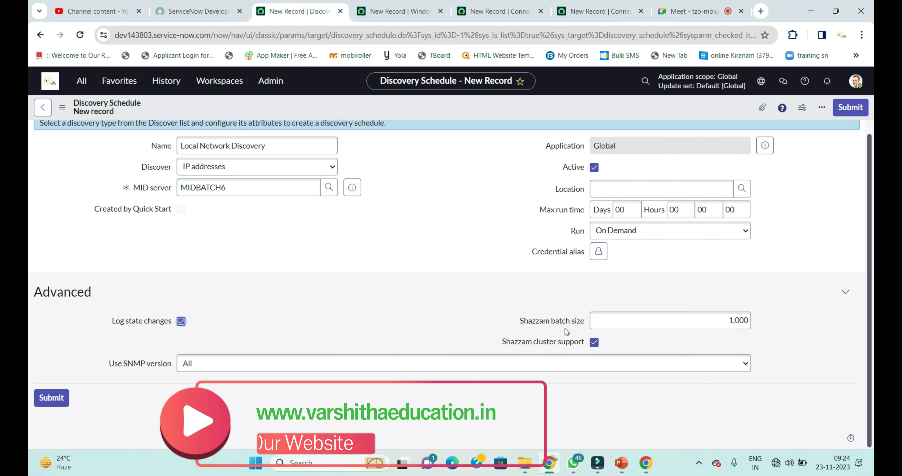
scroll(440, 237, up, 1)
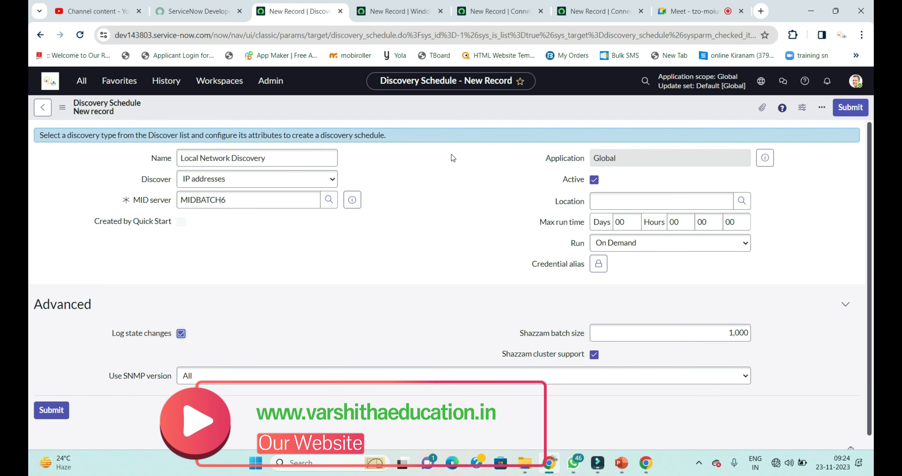
right_click(460, 106)
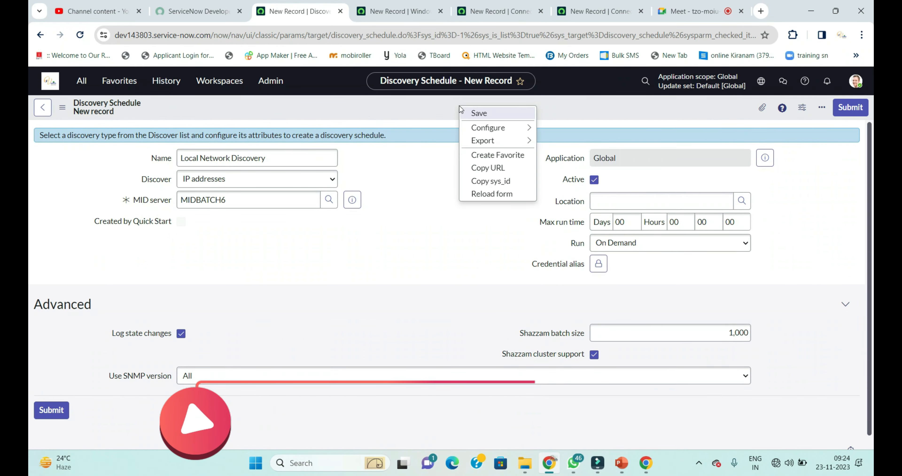
click(472, 114)
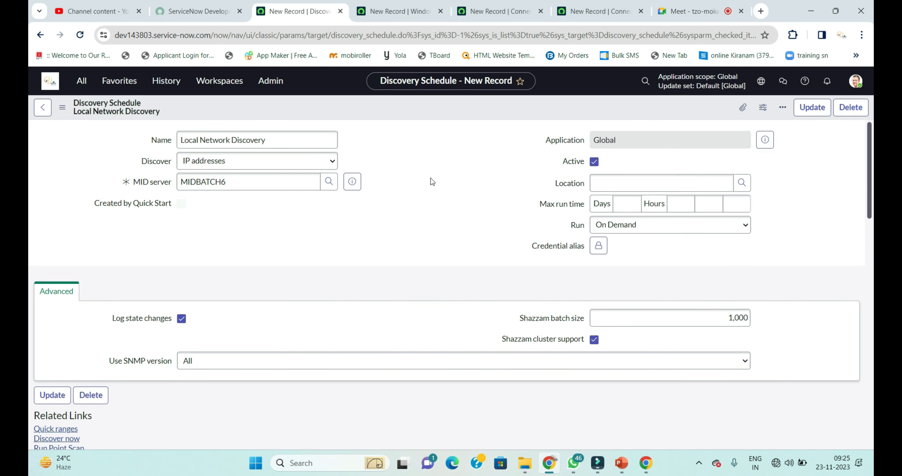
Add the IP address range 192.168.1.0 - 192.168.1.10 to the schedule with Quick ranges.
scroll(323, 236, down, 3)
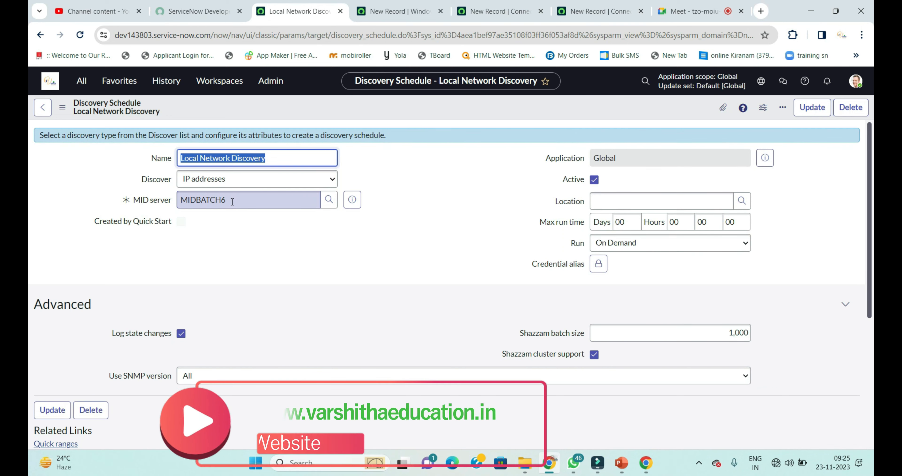
scroll(257, 279, down, 5)
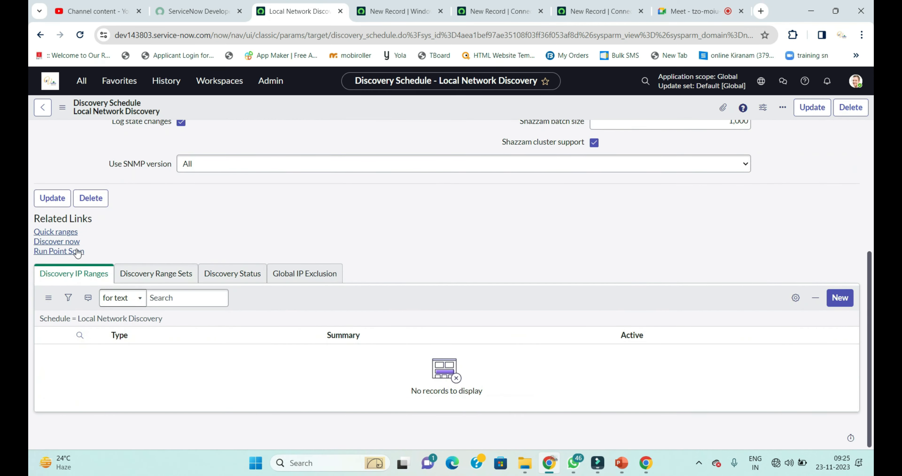
click(57, 232)
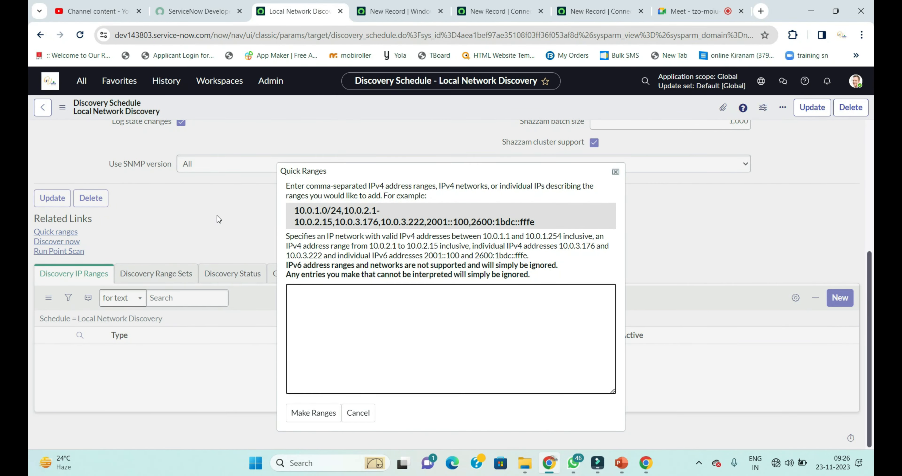
text(192.168.1.0)
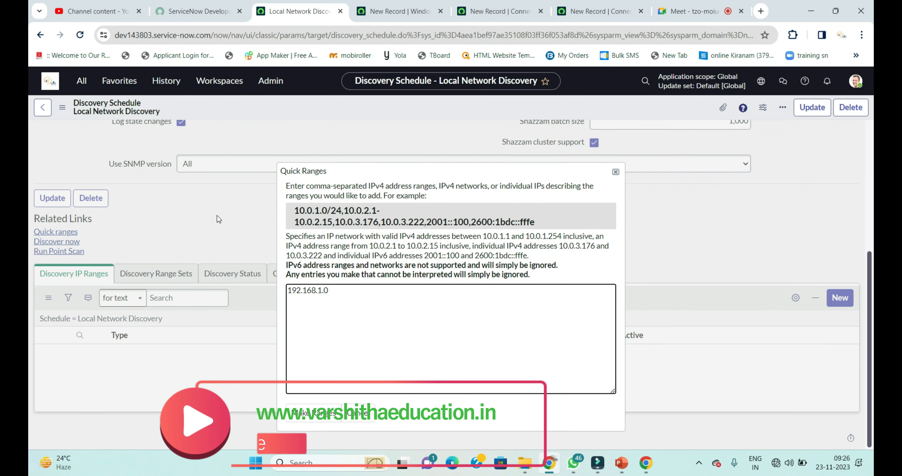
text( -)
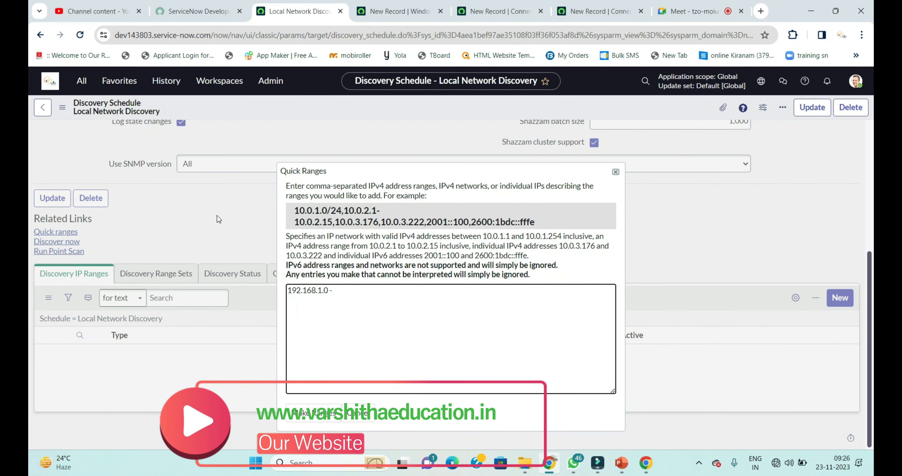
text( 192.168.1.)
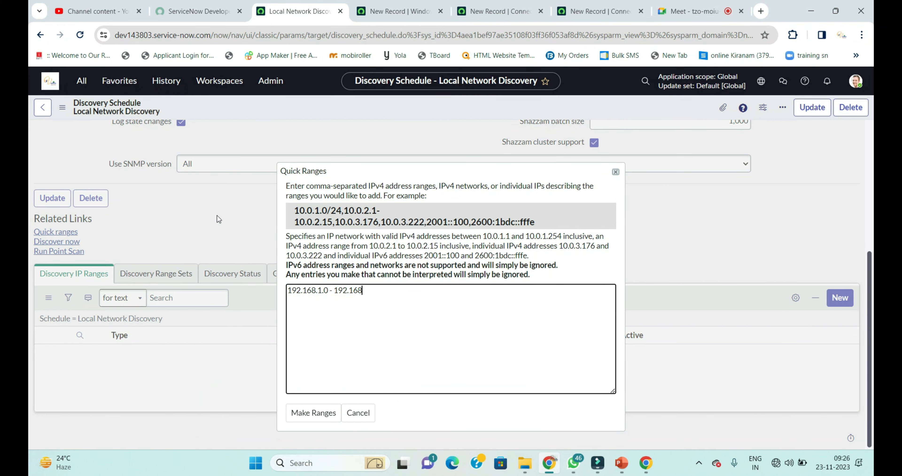
text(10)
click(317, 414)
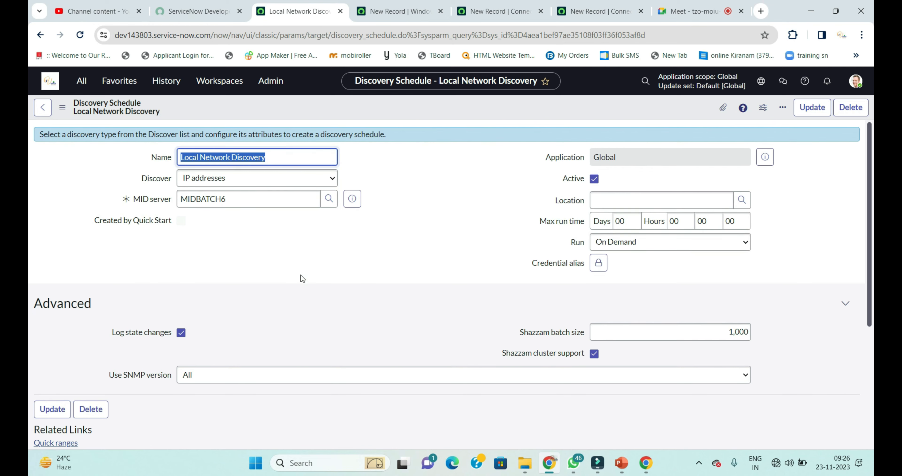
Run Discover now on the Local Network Discovery schedule and open the resulting discovery status record.
scroll(270, 278, down, 5)
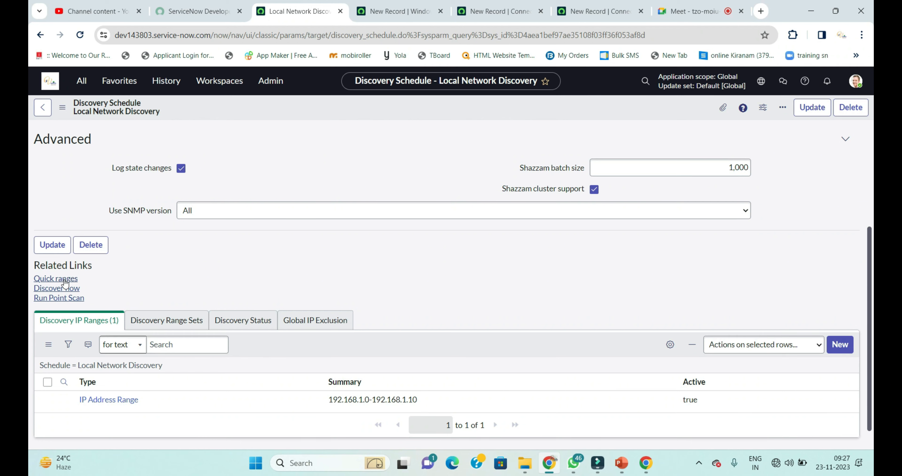
click(58, 290)
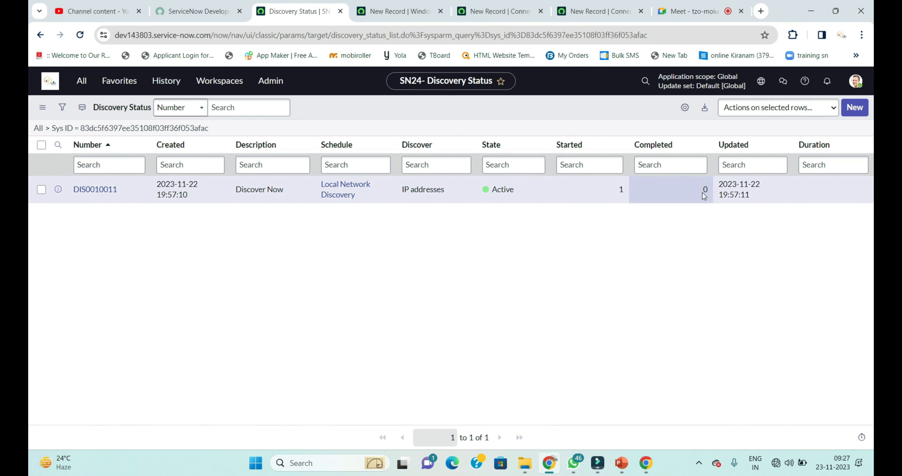
click(95, 189)
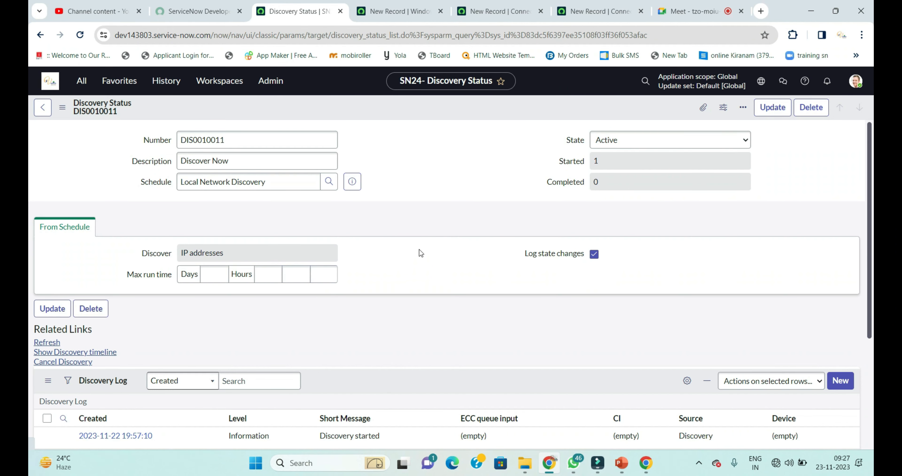
Examine the ECC Queue, Discovery Log and Devices lists of the running discovery's status record.
scroll(421, 238, down, 2)
scroll(422, 239, down, 3)
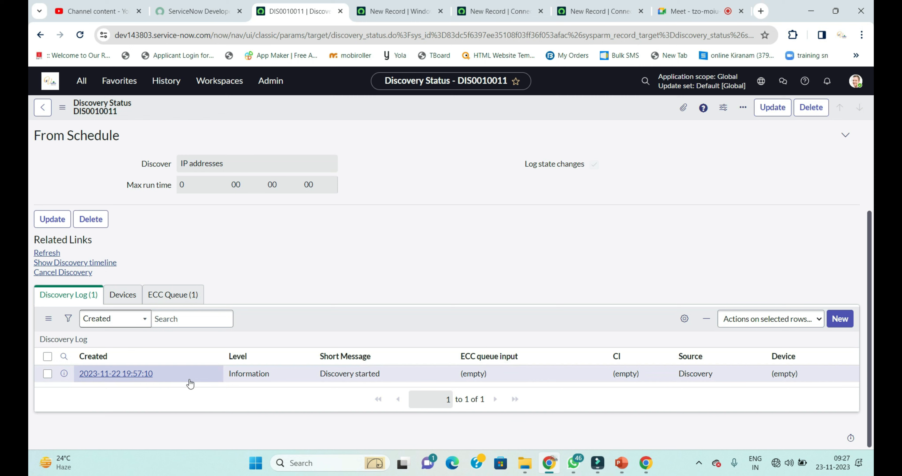
click(181, 301)
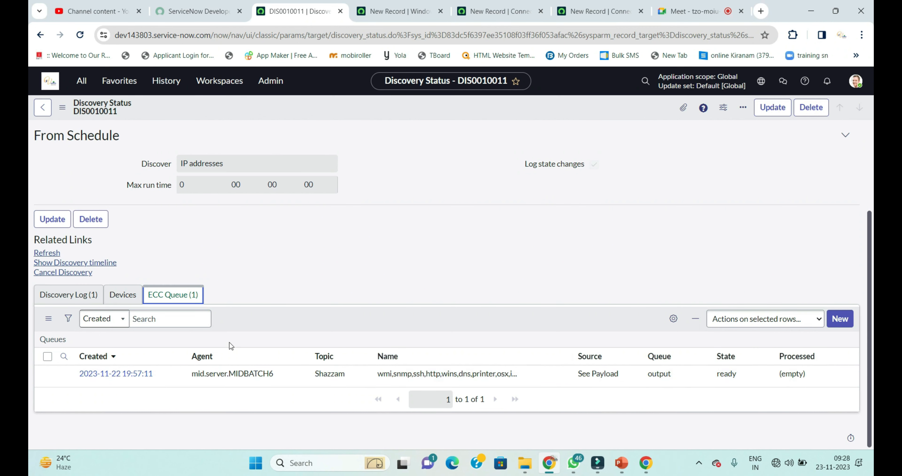
click(82, 295)
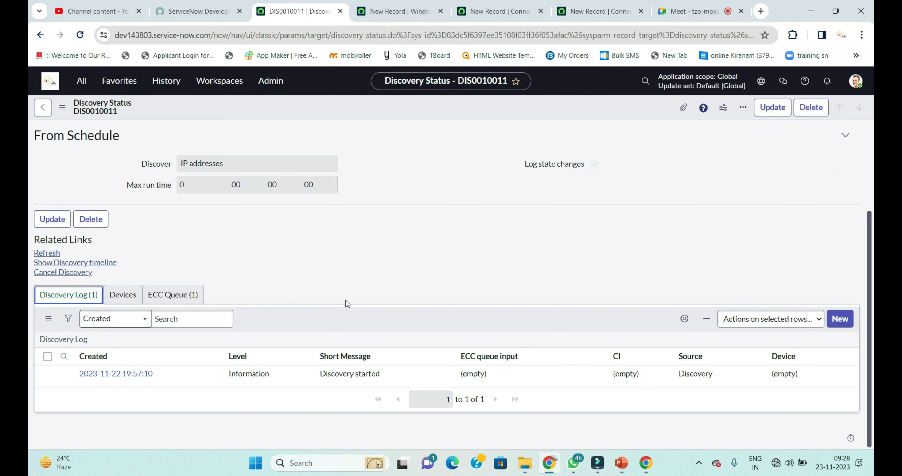
click(134, 300)
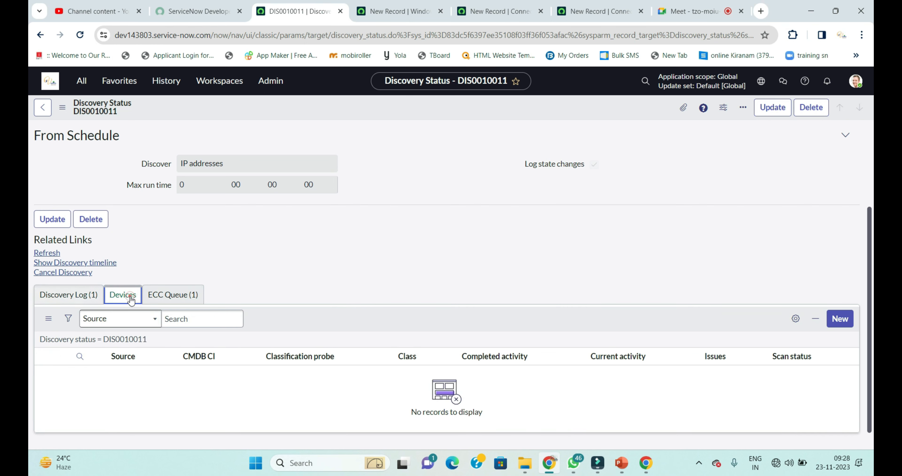
click(77, 297)
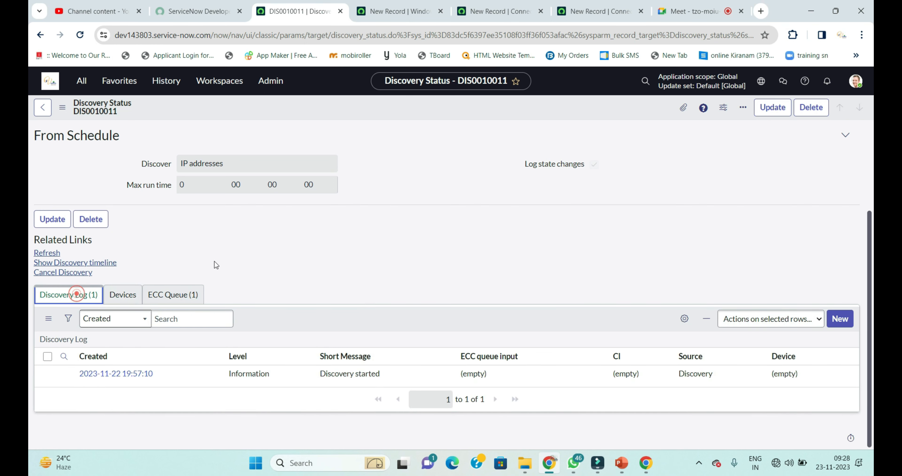
Reload the discovery status record and review its updated log entries, discovered devices and ECC queue records.
click(80, 35)
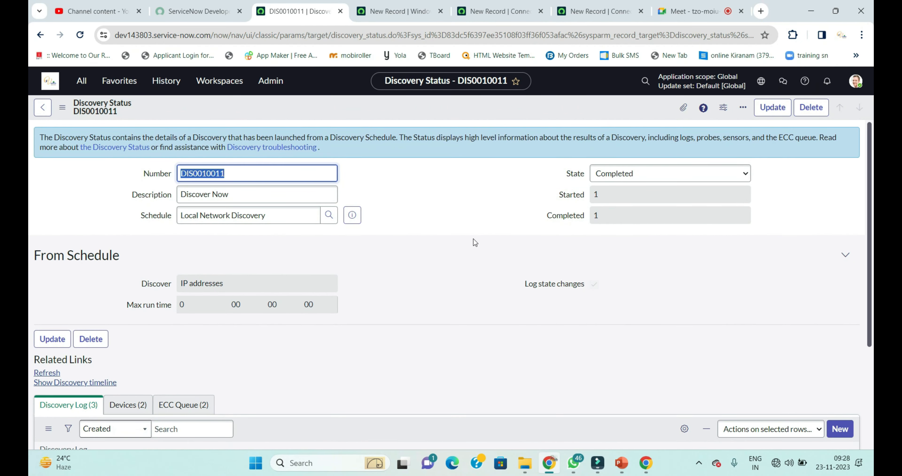
scroll(474, 241, down, 4)
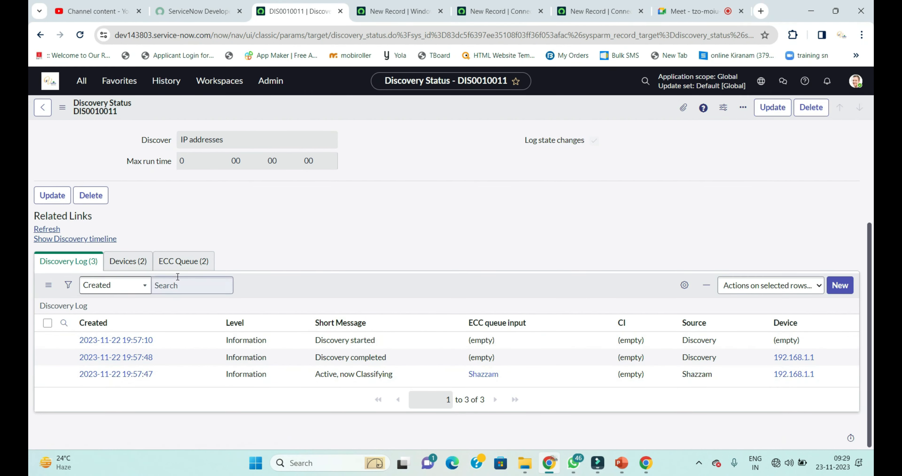
click(128, 262)
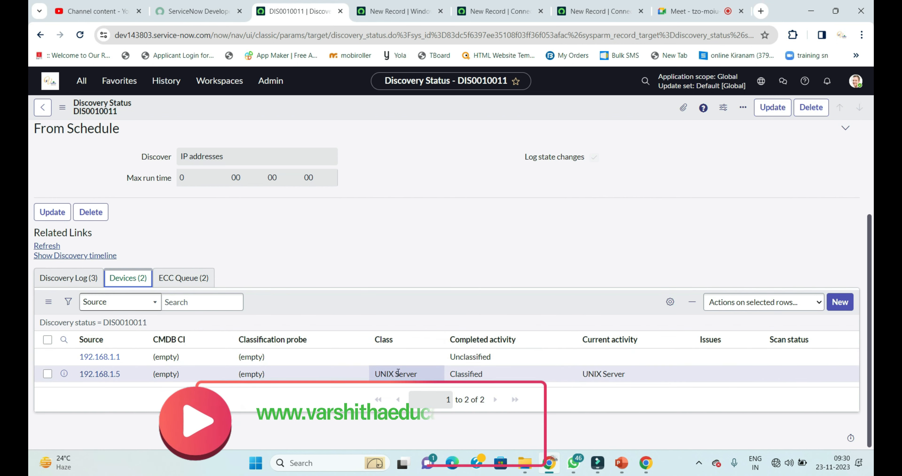
drag(375, 375, 627, 382)
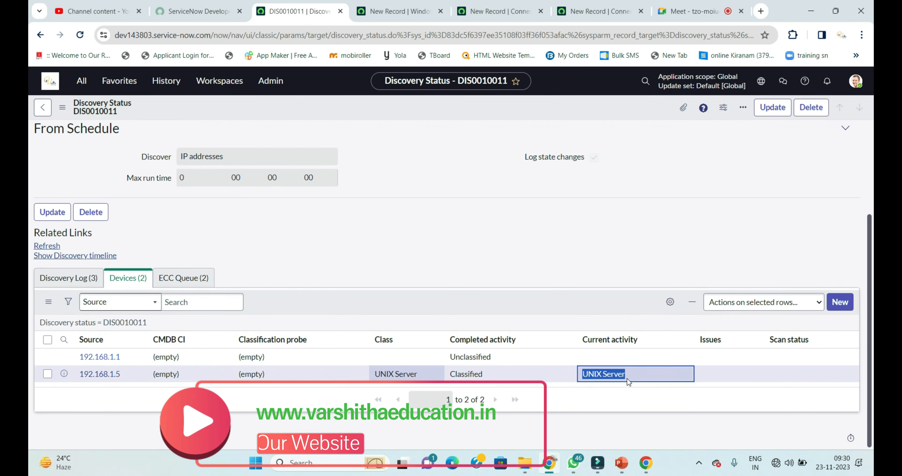
click(192, 285)
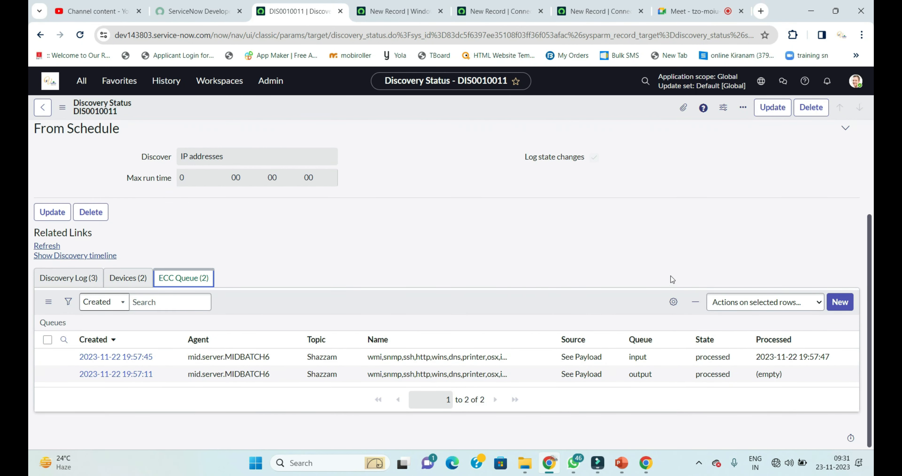
click(65, 278)
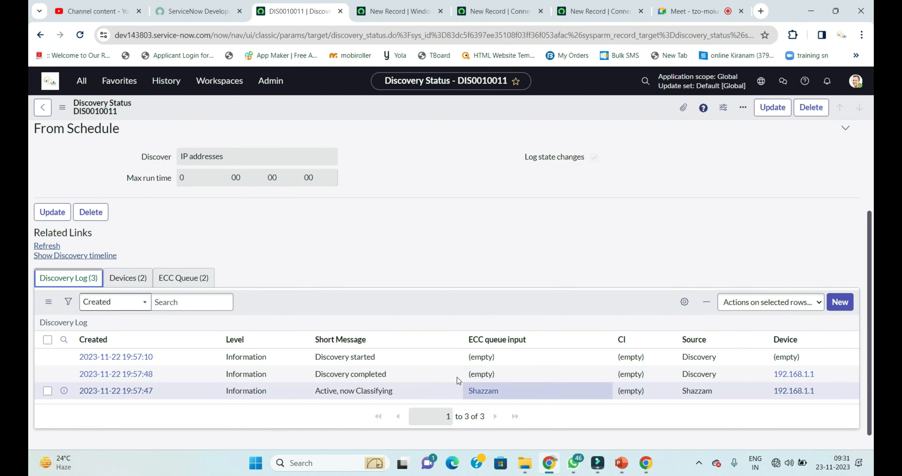
Recheck the discovery's state, log and discovered devices, and go back from the discovery status record.
scroll(312, 290, up, 3)
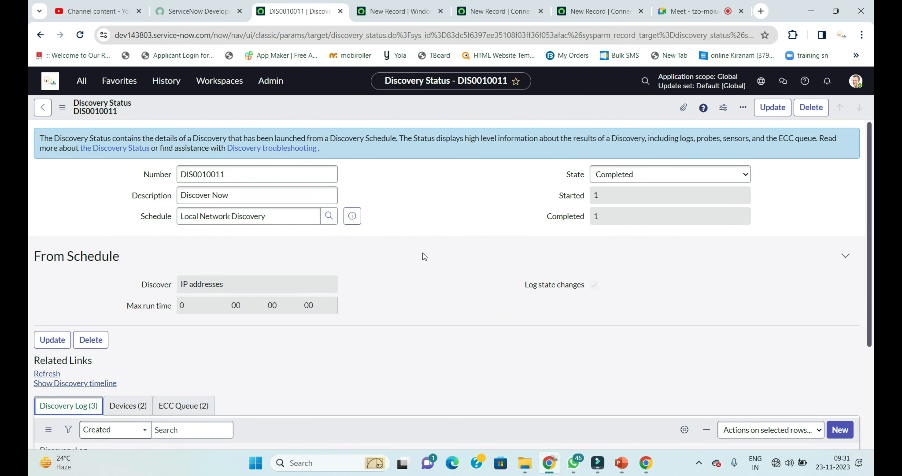
scroll(421, 274, down, 3)
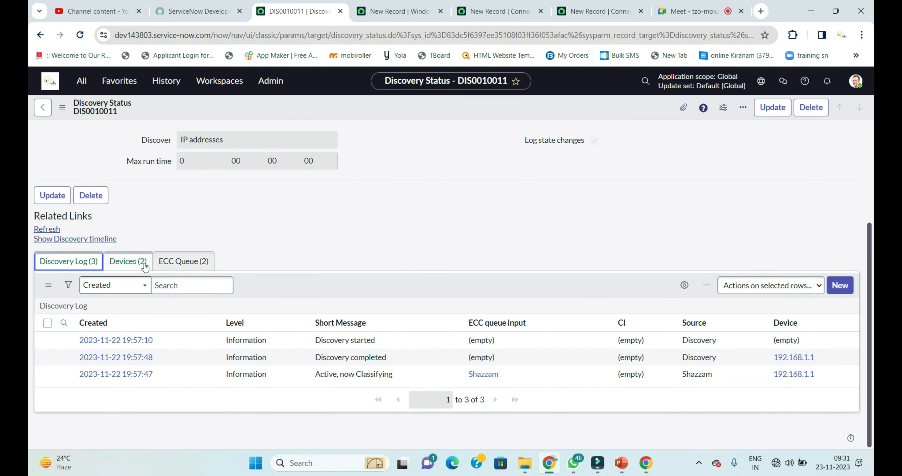
click(130, 263)
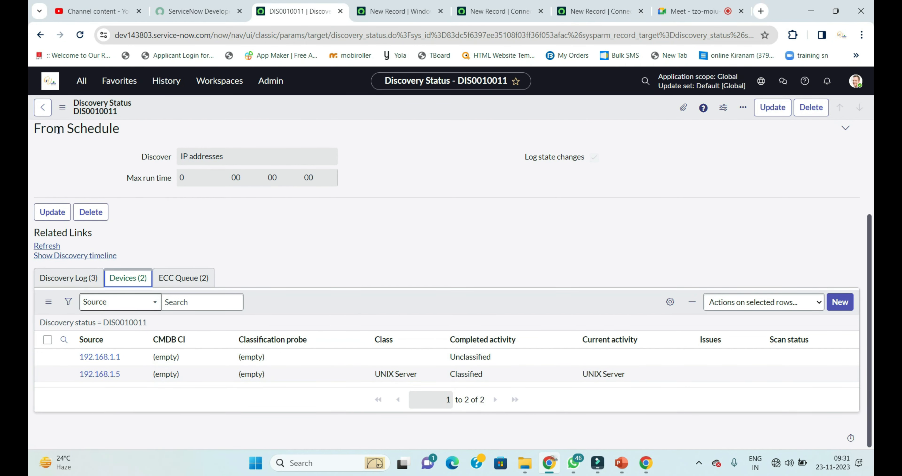
click(45, 113)
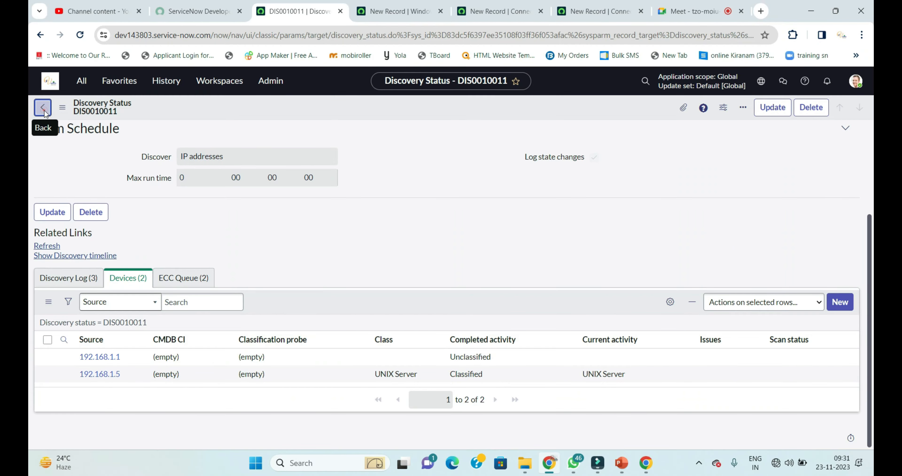